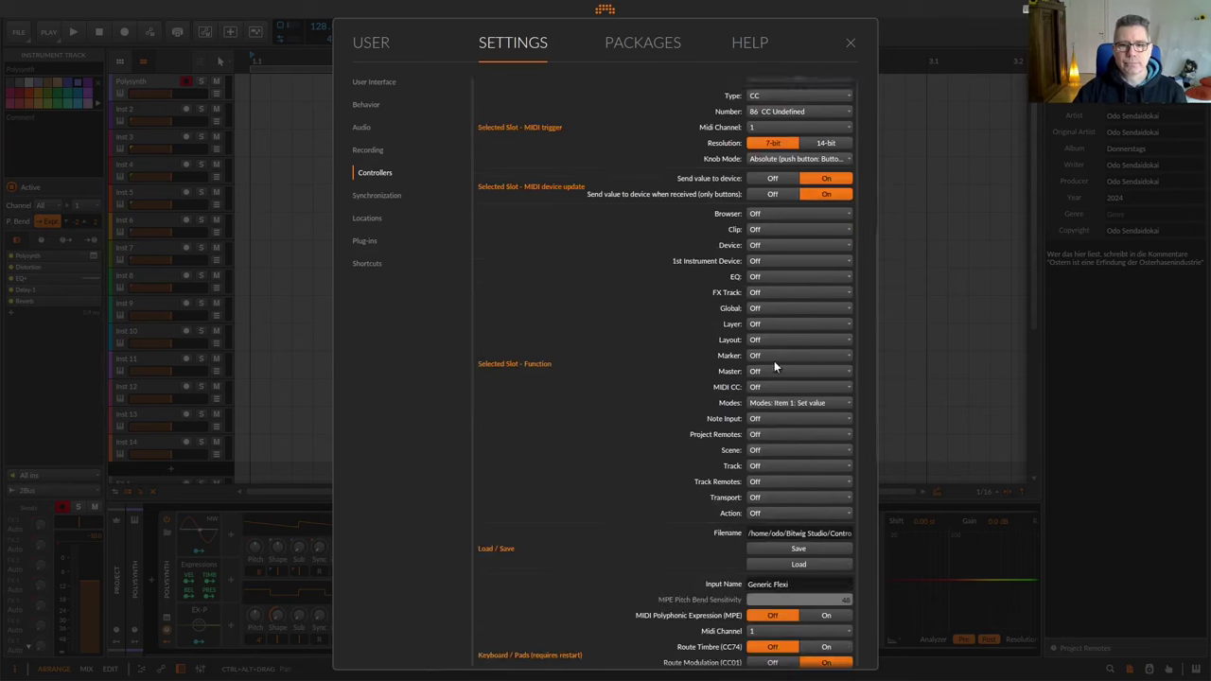
- Review the Modes function options available for the selected controller slot
{"action": "left_click", "coordinate": [778, 405]}
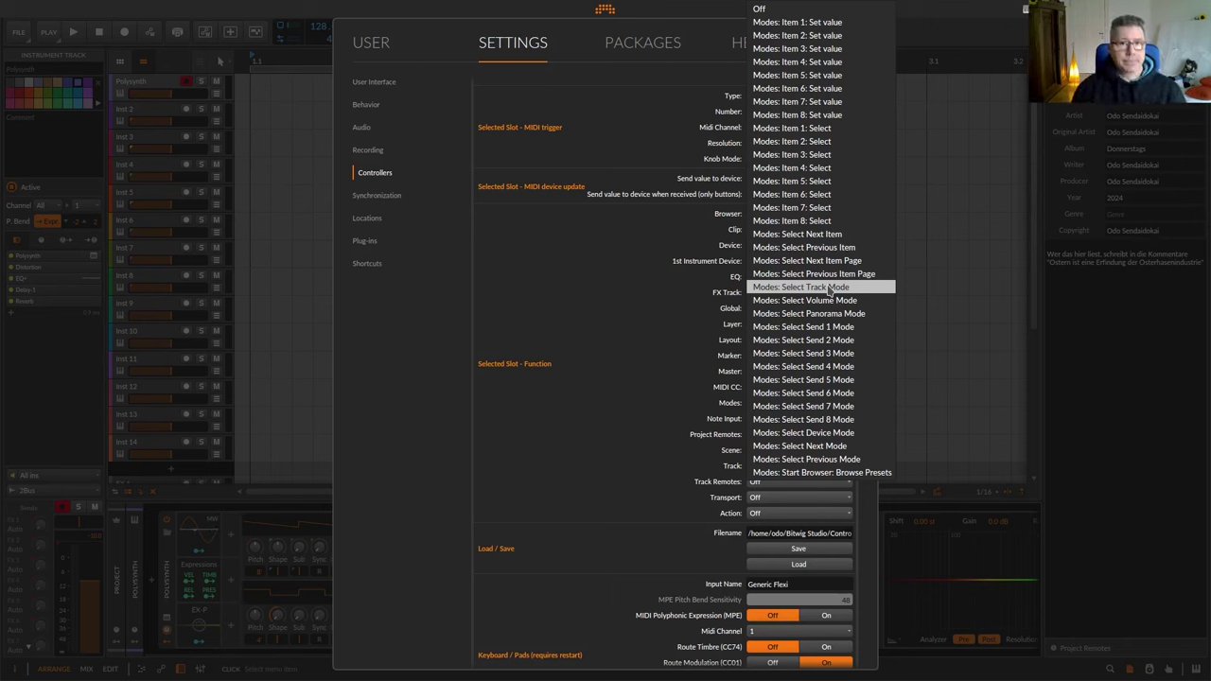
{"action": "left_click", "coordinate": [825, 260]}
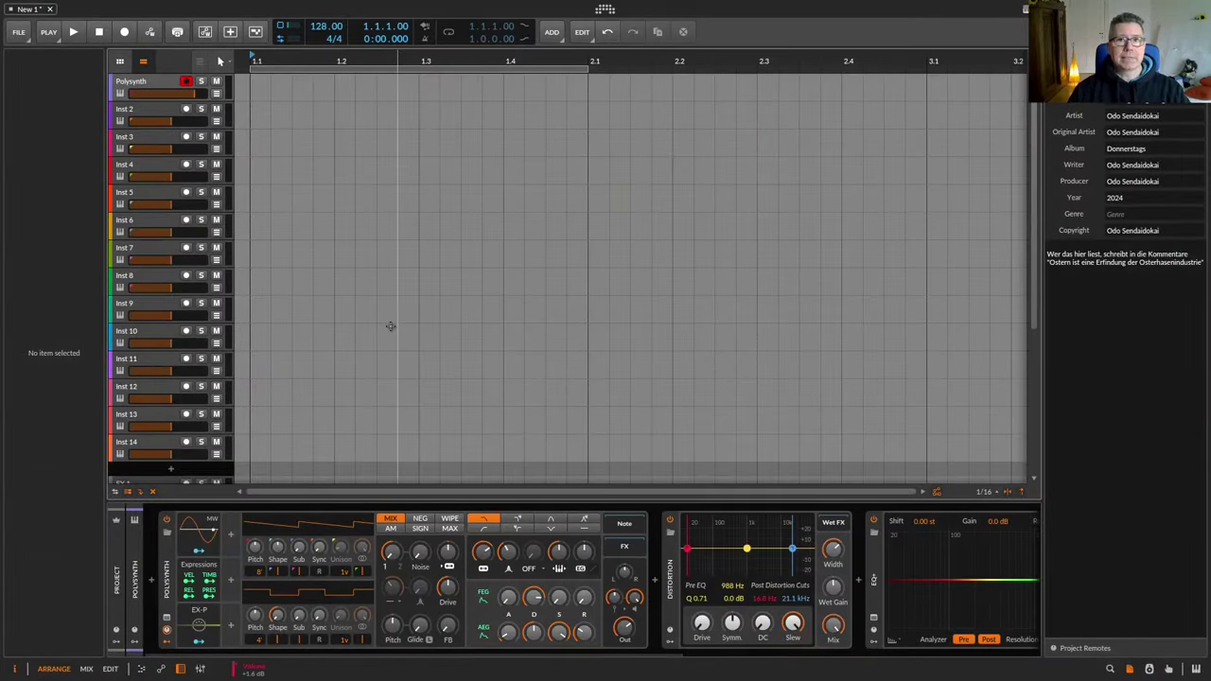
- Select the Polysynth track in the arranger
{"action": "left_click", "coordinate": [142, 92]}
{"action": "left_click_drag", "start_coordinate": [76, 524], "coordinate": [40, 615]}
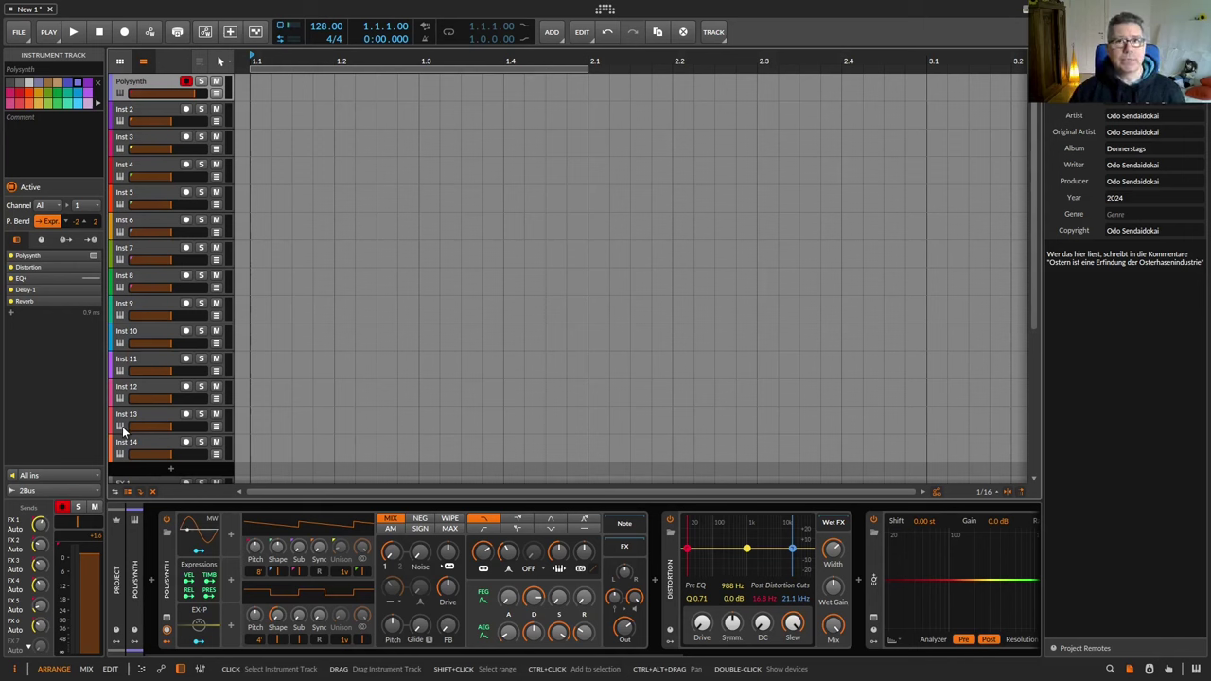
{"action": "left_click", "coordinate": [156, 169]}
{"action": "left_click", "coordinate": [161, 86]}
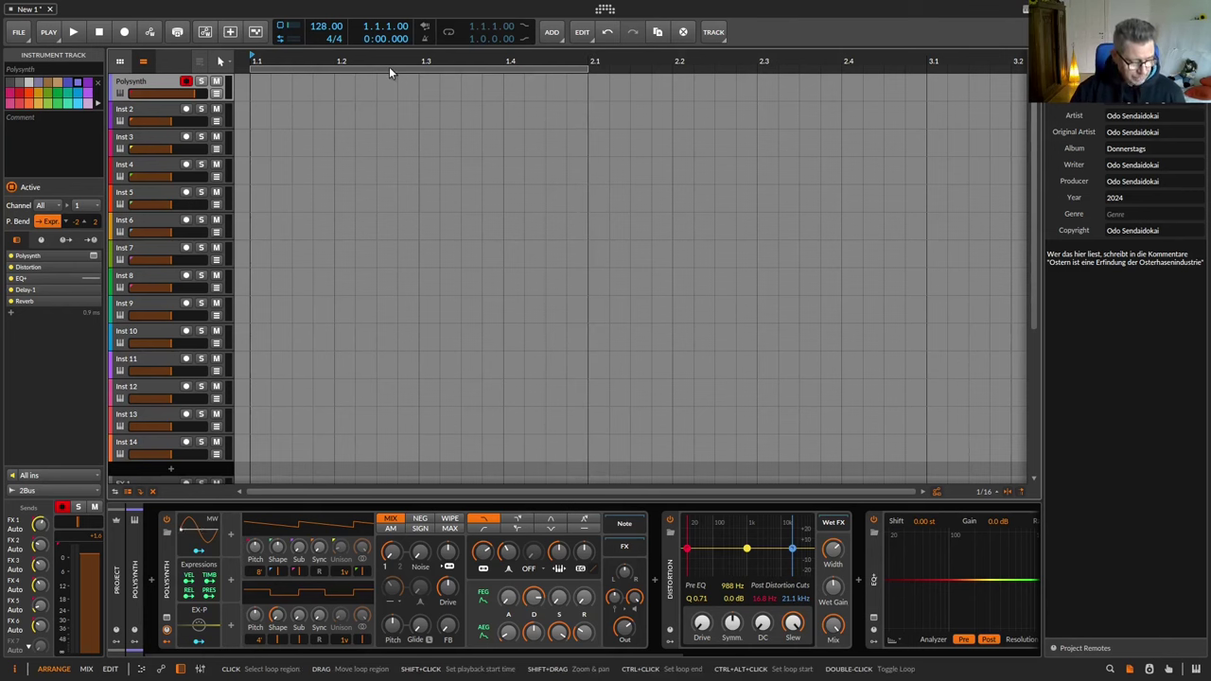
- Move the track selection from Polysynth down through the instrument tracks and back up, ending on Inst 3
{"action": "key", "text": "Down"}
{"action": "key", "text": "Down"}
{"action": "key", "text": "Down"}
{"action": "key", "text": "Down"}
{"action": "key", "text": "Down"}
{"action": "key", "text": "Down"}
{"action": "key", "text": "Down"}
{"action": "key", "text": "Down"}
{"action": "key", "text": "Down"}
{"action": "key", "text": "Up"}
{"action": "key", "text": "Up"}
{"action": "key", "text": "Up"}
{"action": "key", "text": "Up"}
{"action": "key", "text": "Up"}
{"action": "key", "text": "Up"}
{"action": "key", "text": "Up"}
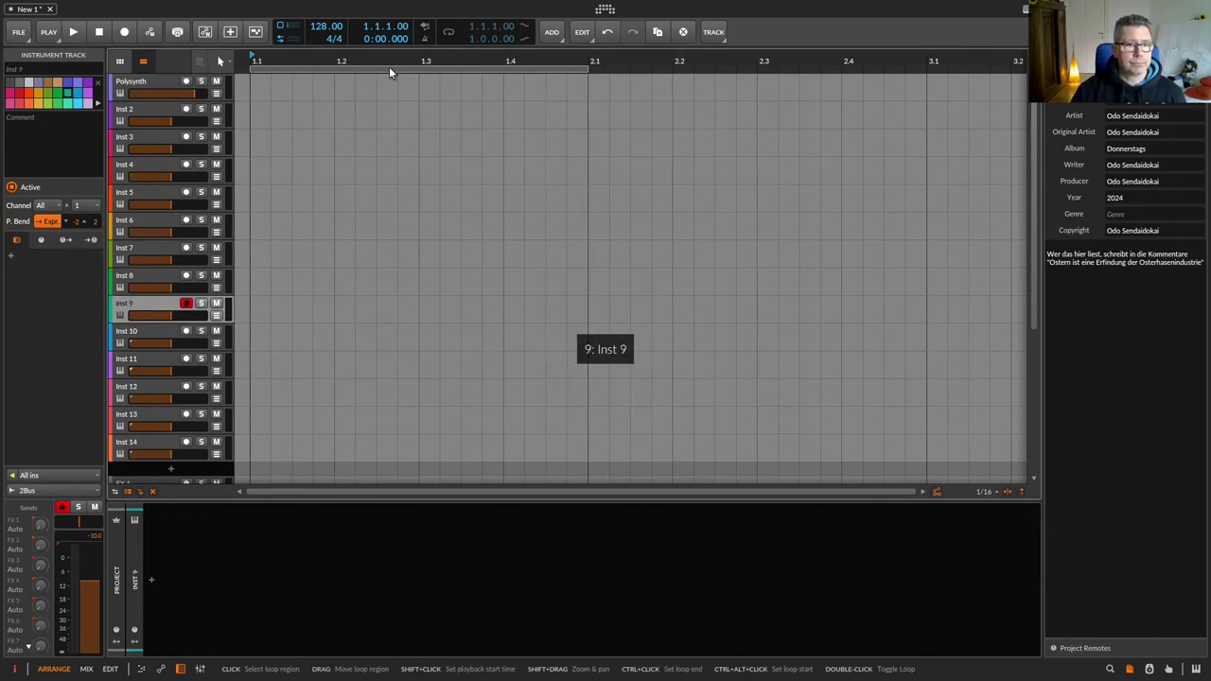
{"action": "key", "text": "Up"}
{"action": "key", "text": "Down"}
{"action": "key", "text": "Down"}
{"action": "key", "text": "Down"}
{"action": "key", "text": "Down"}
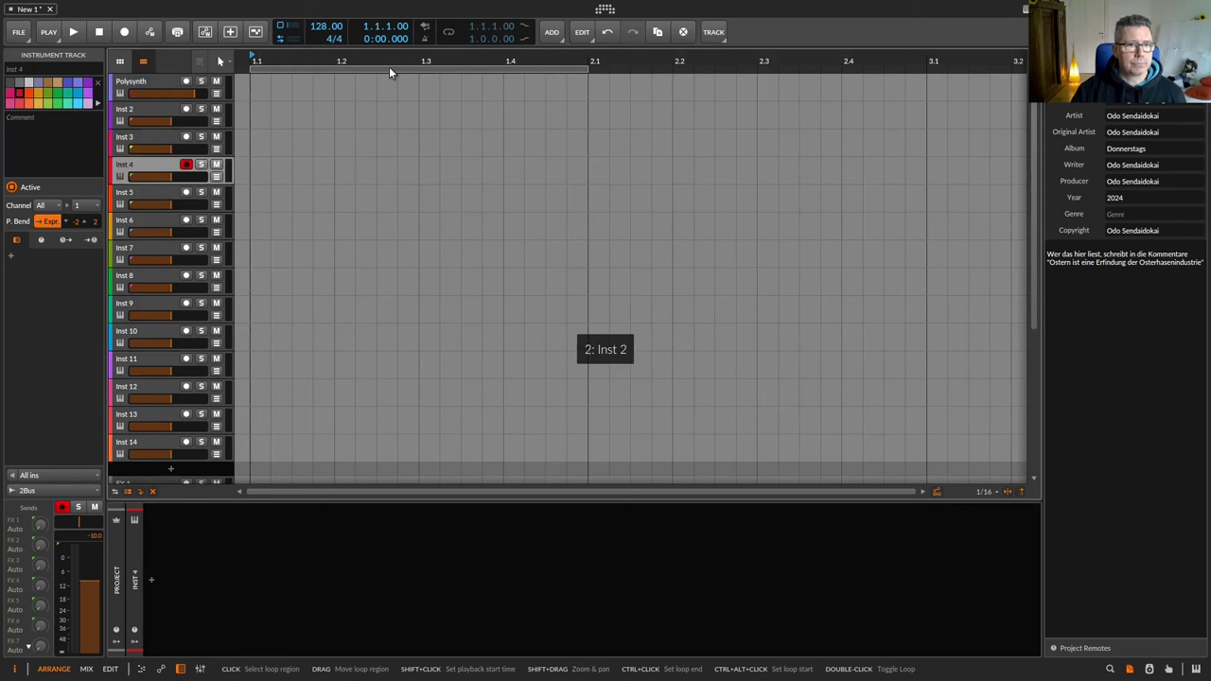
{"action": "key", "text": "Up"}
{"action": "key", "text": "Up"}
{"action": "key", "text": "Up"}
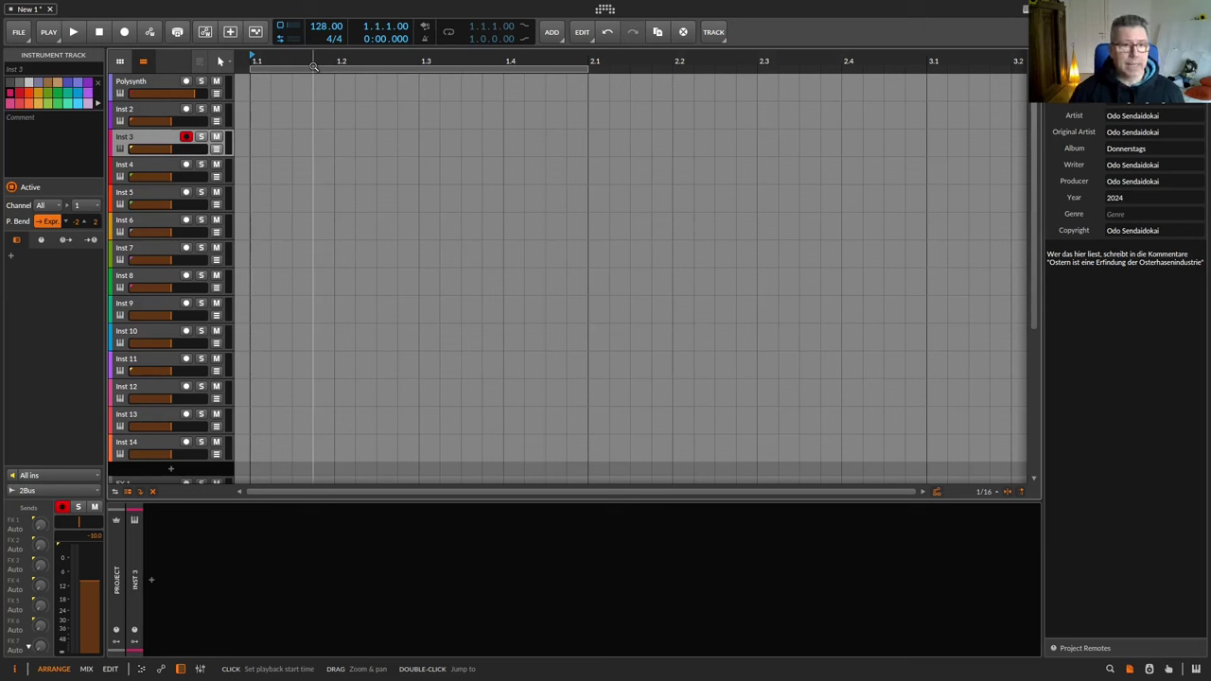
- Move the track selection from Inst 3 down past Inst 9 and back up to Inst 8
{"action": "key", "text": "Down"}
{"action": "key", "text": "Down"}
{"action": "key", "text": "Down"}
{"action": "key", "text": "Down"}
{"action": "key", "text": "Down"}
{"action": "key", "text": "Down"}
{"action": "key", "text": "Up"}
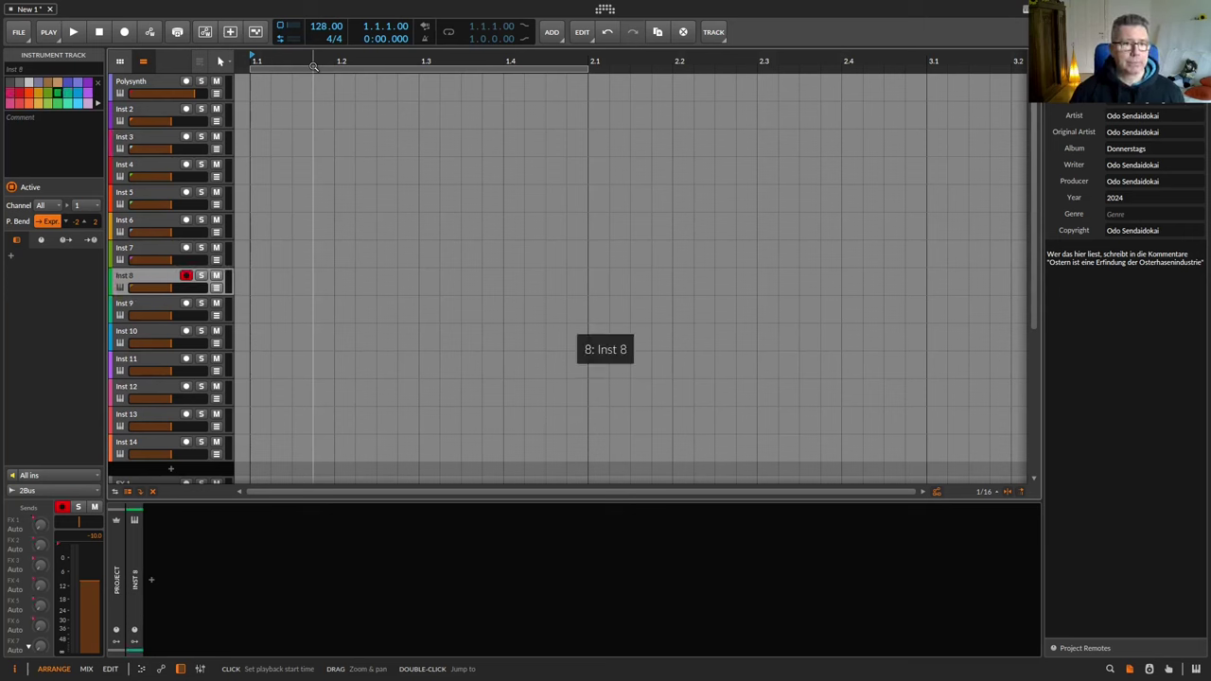
{"action": "key", "text": "Down"}
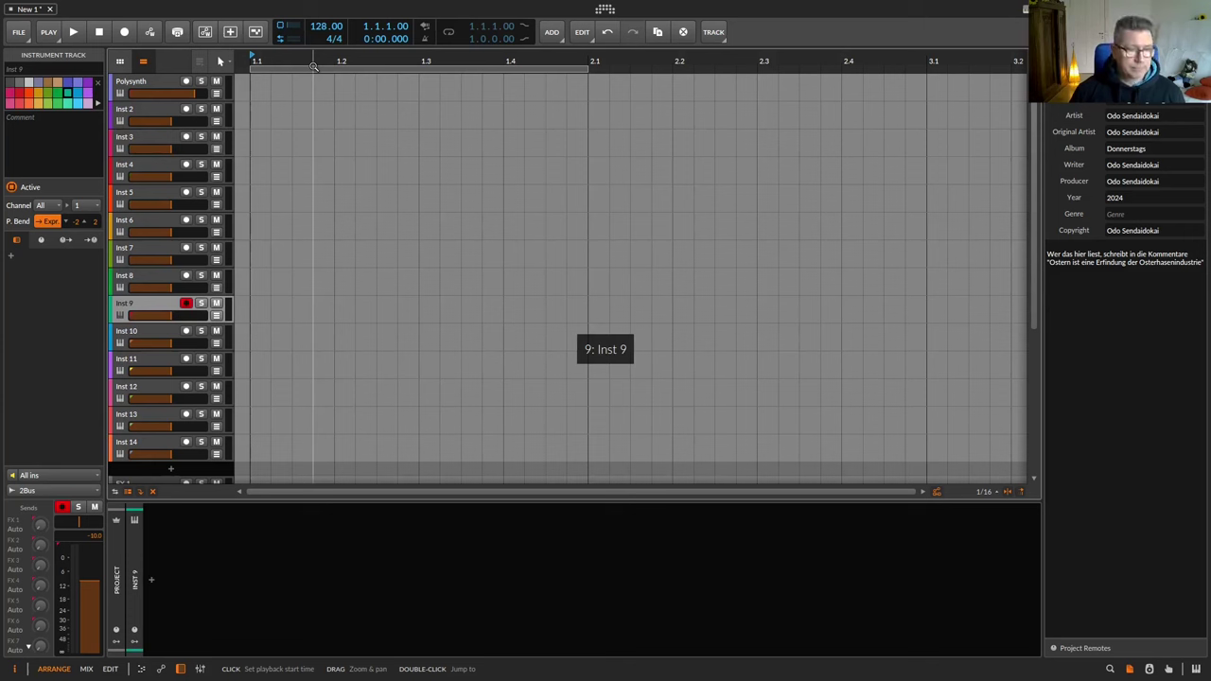
{"action": "key", "text": "Down"}
{"action": "key", "text": "Down"}
{"action": "key", "text": "Down"}
{"action": "key", "text": "Down"}
{"action": "key", "text": "Up"}
{"action": "key", "text": "Up"}
{"action": "key", "text": "Up"}
{"action": "key", "text": "Up"}
{"action": "key", "text": "Up"}
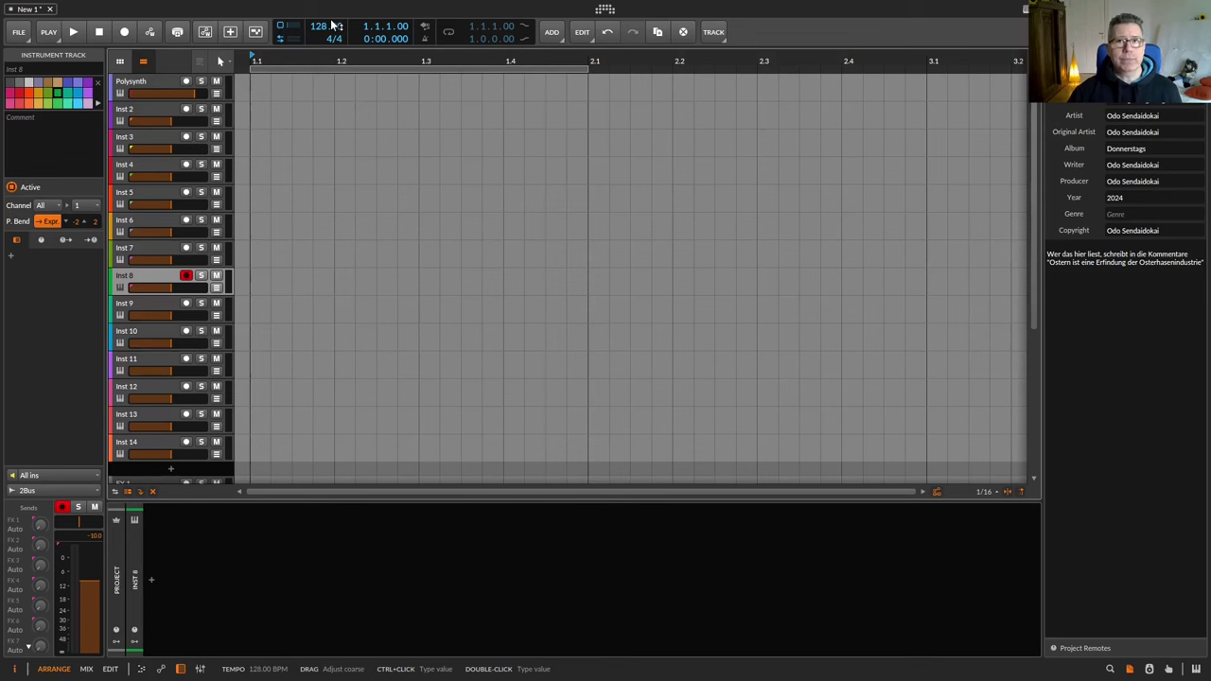
- Select the Polysynth track and move the selection down several tracks and back up to Inst 2
{"action": "left_click", "coordinate": [147, 88]}
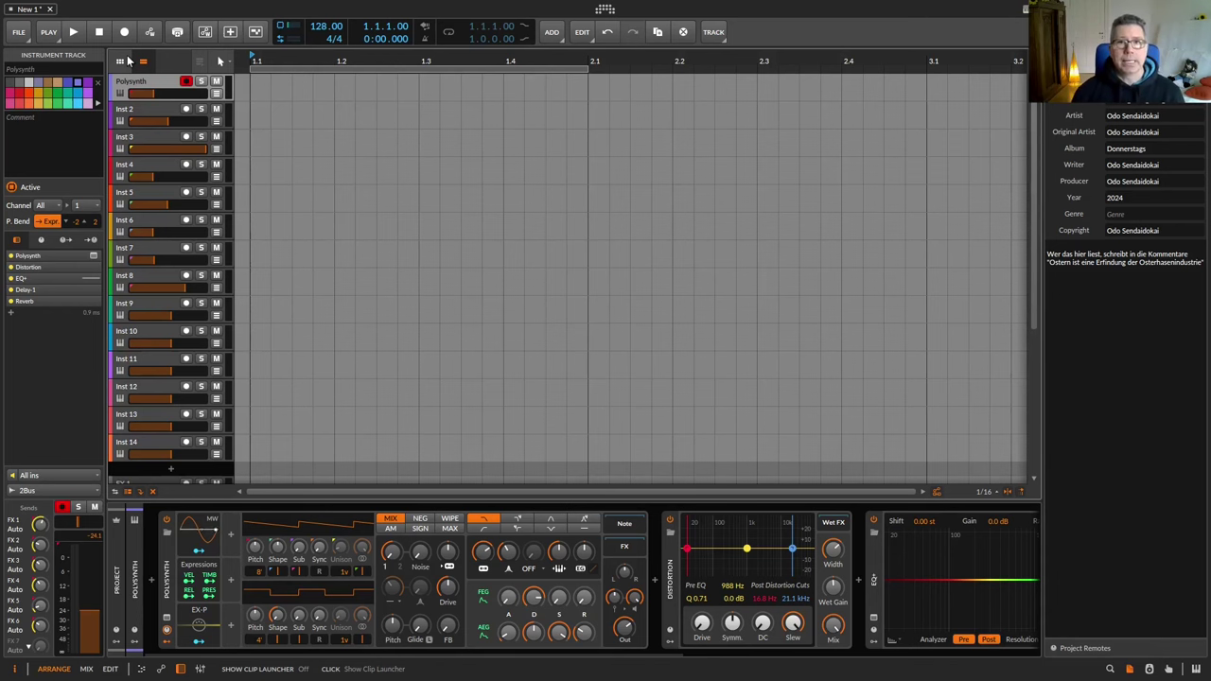
{"action": "key", "text": "Down"}
{"action": "key", "text": "Down"}
{"action": "key", "text": "Down"}
{"action": "key", "text": "Down"}
{"action": "key", "text": "Up"}
{"action": "key", "text": "Up"}
{"action": "key", "text": "Up"}
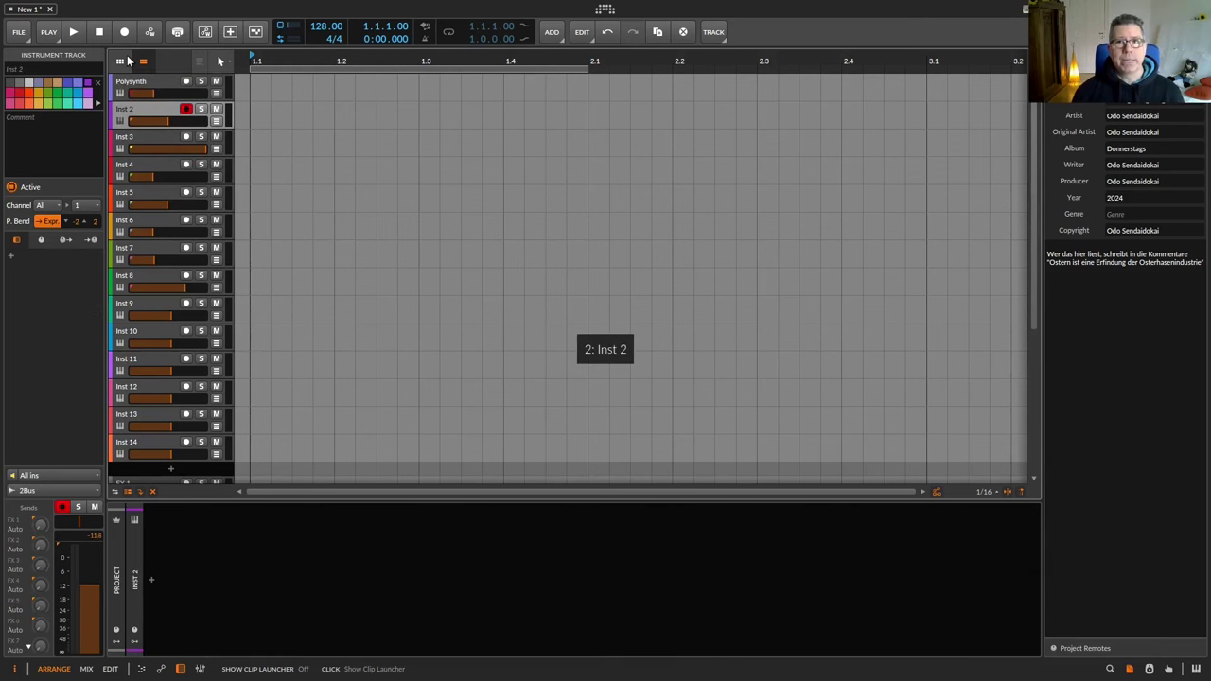
- Move the track selection down from Inst 2 through the following tracks and back up to Polysynth
{"action": "key", "text": "Down"}
{"action": "key", "text": "Down"}
{"action": "key", "text": "Down"}
{"action": "key", "text": "Down"}
{"action": "key", "text": "Down"}
{"action": "key", "text": "Down"}
{"action": "key", "text": "Down"}
{"action": "key", "text": "Up"}
{"action": "key", "text": "Up"}
{"action": "key", "text": "Up"}
{"action": "key", "text": "Up"}
{"action": "key", "text": "Up"}
{"action": "key", "text": "Up"}
{"action": "key", "text": "Up"}
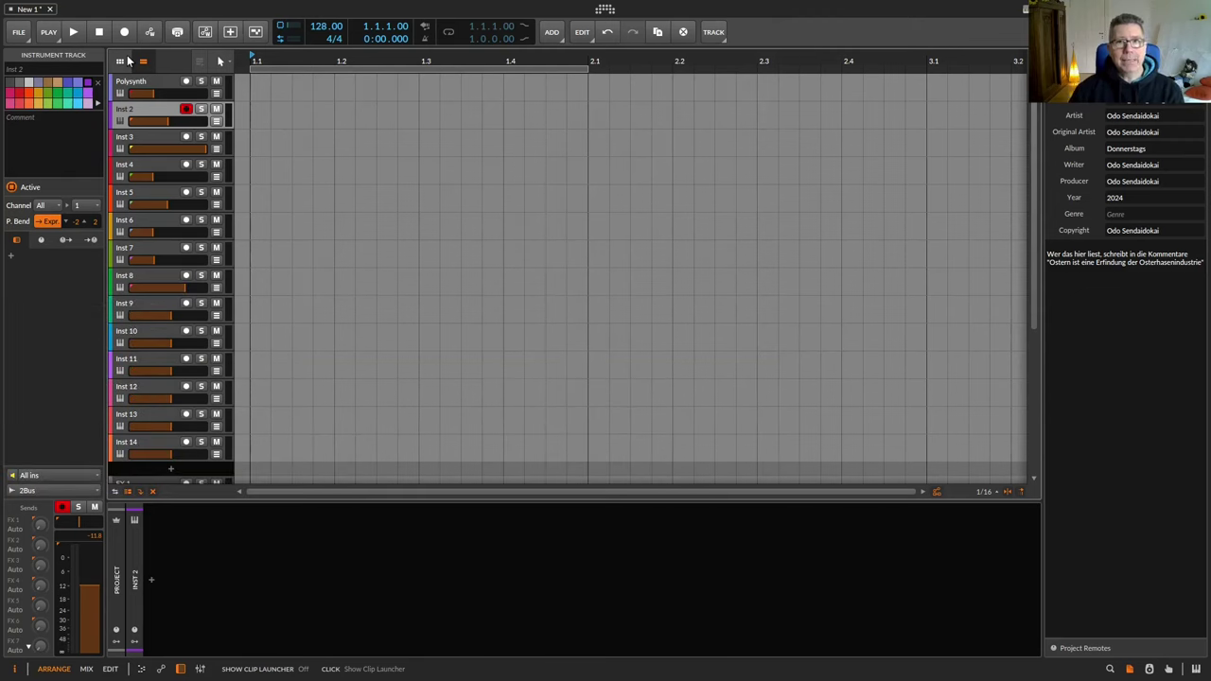
{"action": "key", "text": "Up"}
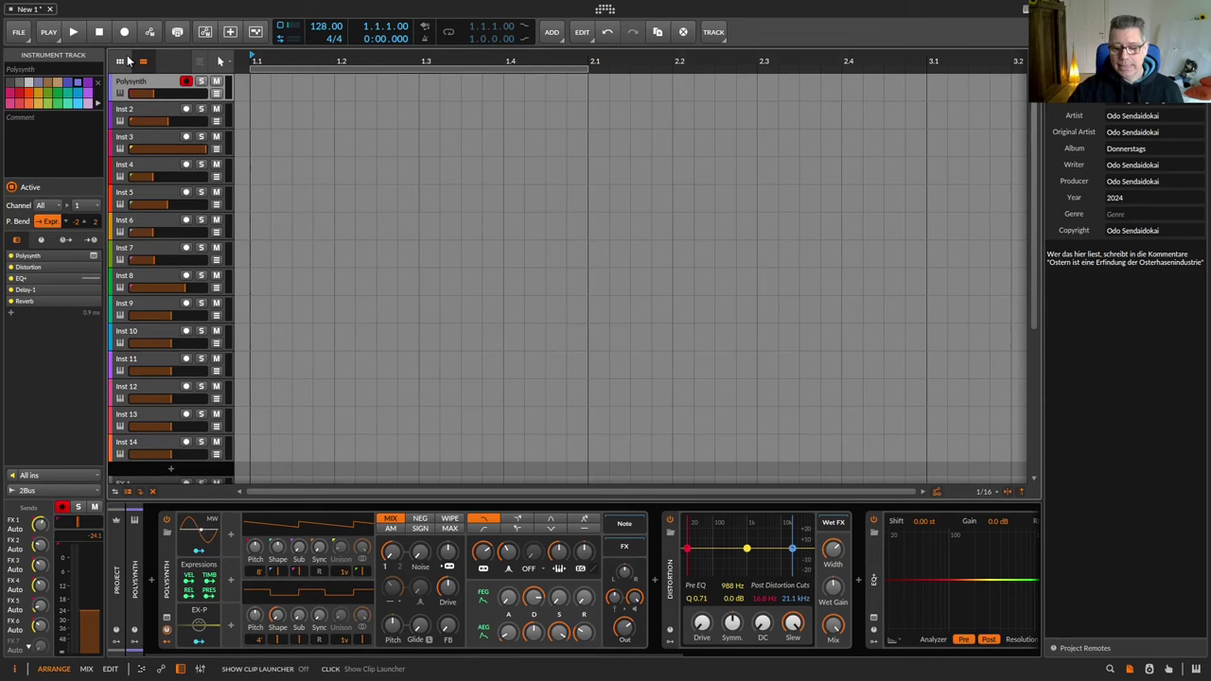
- Switch to the mixer view and move the selection across the channels next to Polysynth
{"action": "key", "text": "alt+2"}
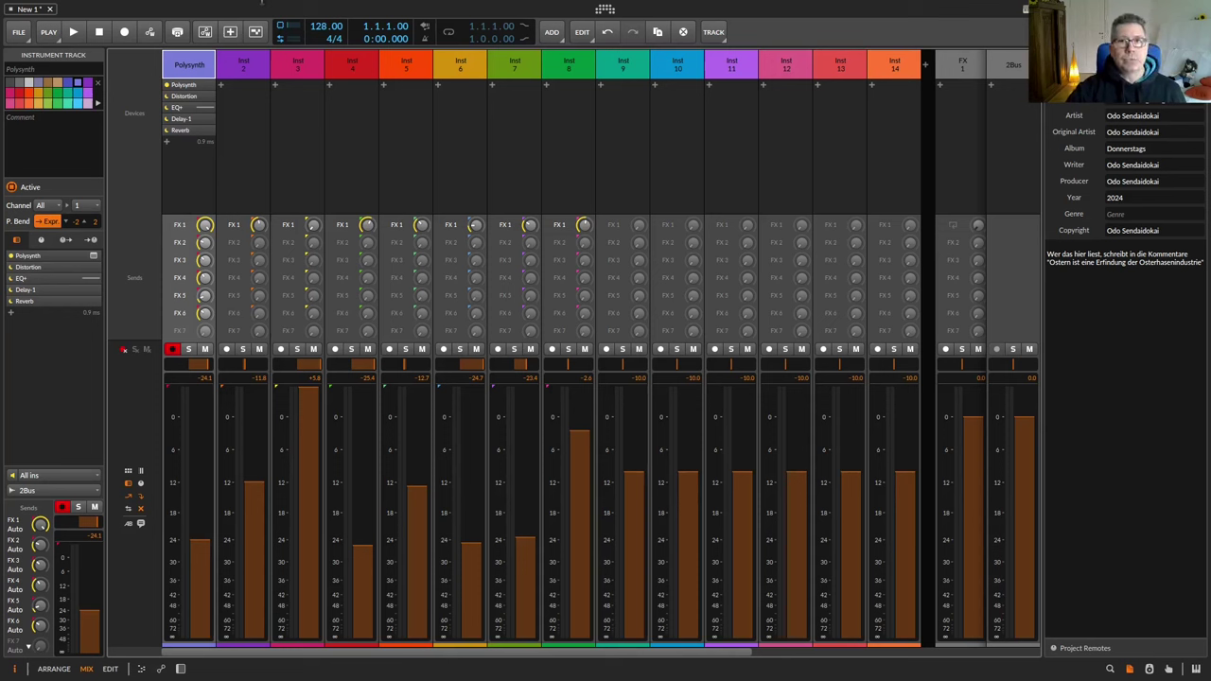
{"action": "key", "text": "Right"}
{"action": "key", "text": "Right"}
{"action": "key", "text": "Left"}
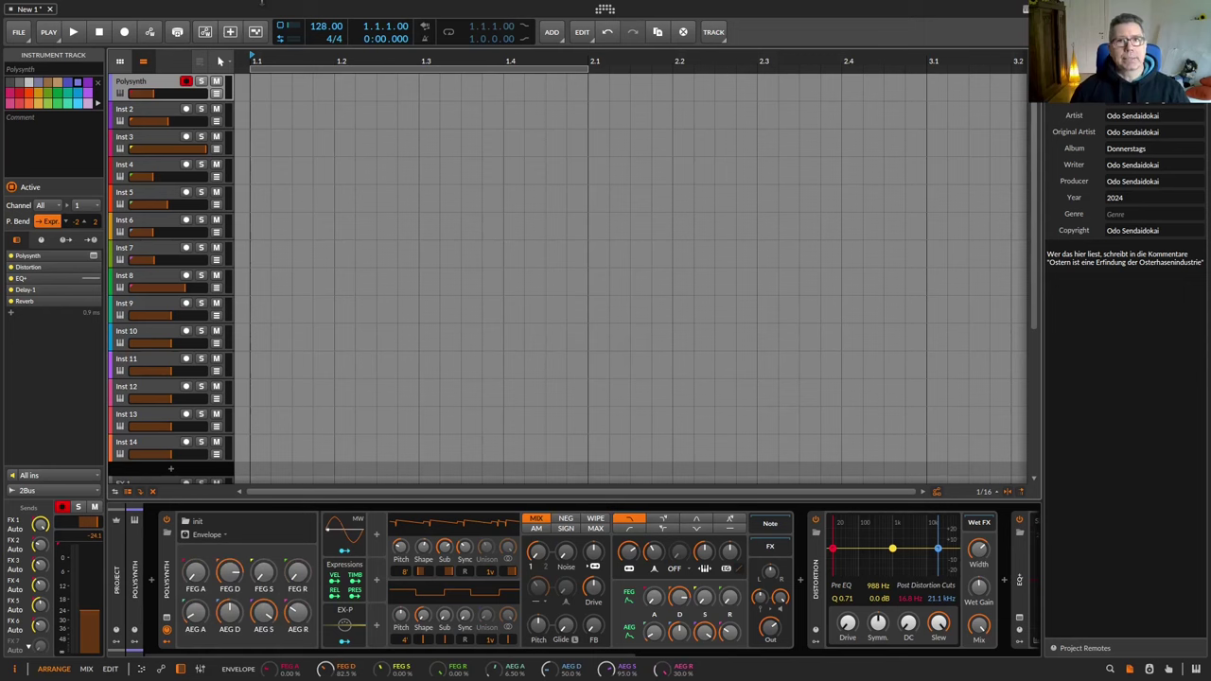
- Move the arranger's track selection down to Inst 3 and back up to Polysynth
{"action": "key", "text": "Down"}
{"action": "key", "text": "Down"}
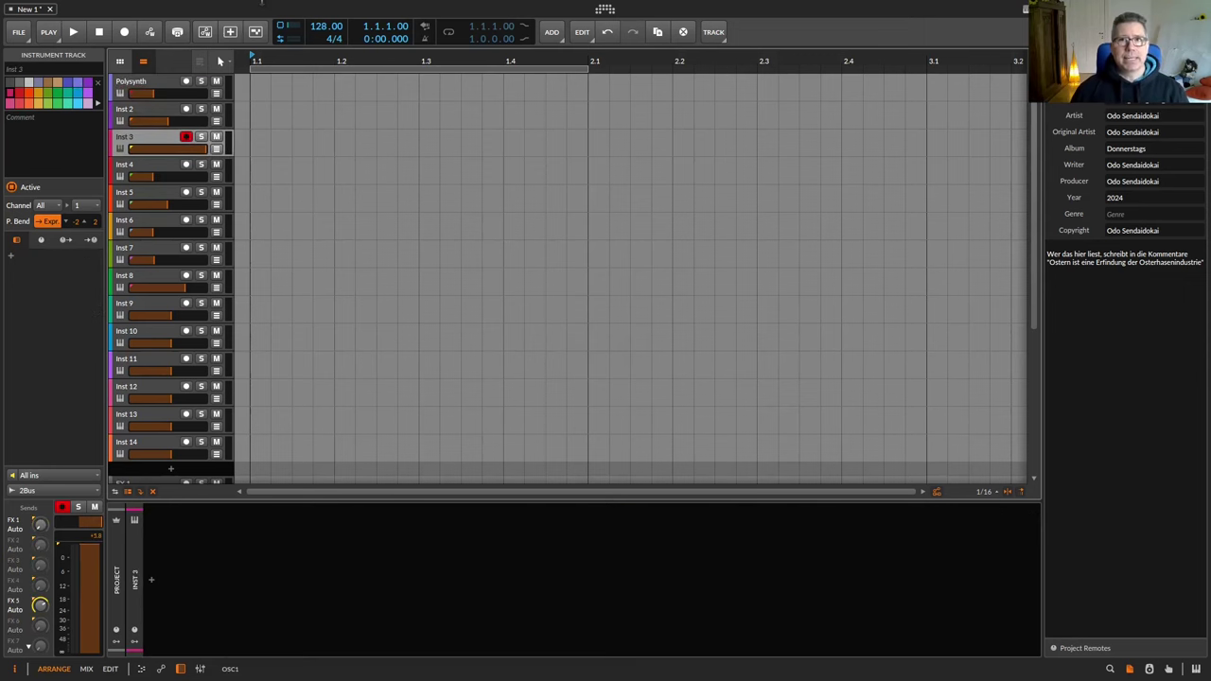
{"action": "key", "text": "Up"}
{"action": "key", "text": "Up"}
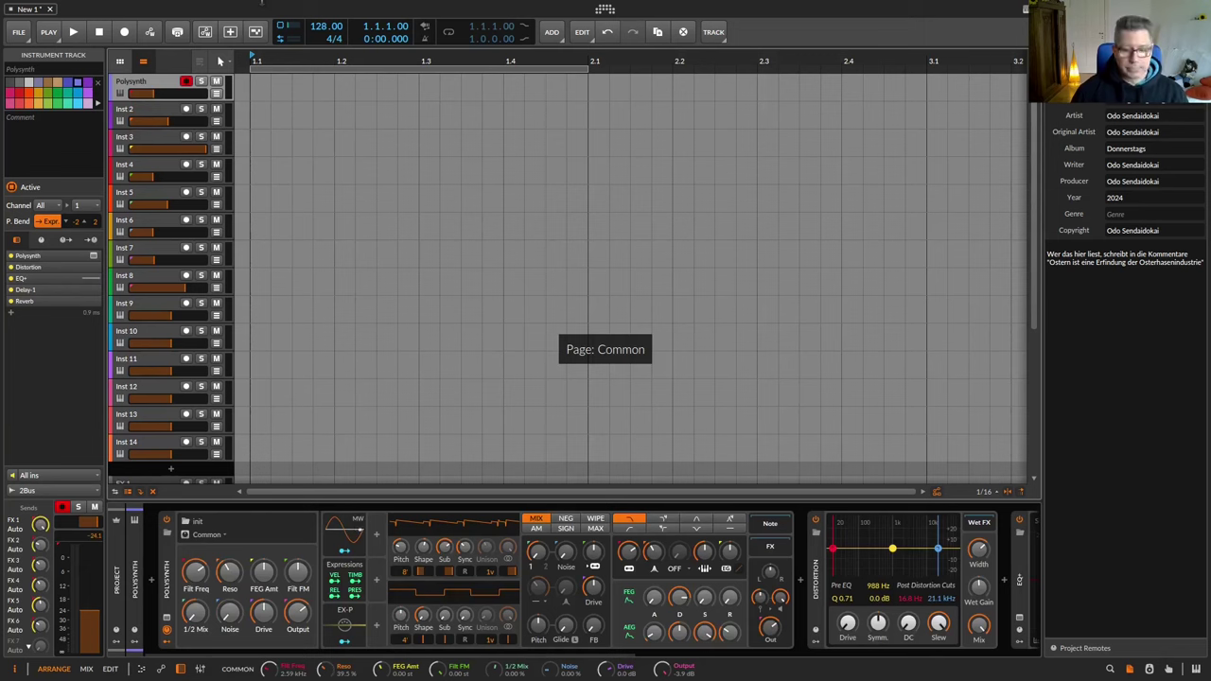
- Cycle back and forth through the devices in the Polysynth track's chain, ending on EQ+
{"action": "key", "text": "Right"}
{"action": "key", "text": "Right"}
{"action": "key", "text": "Right"}
{"action": "key", "text": "Right"}
{"action": "key", "text": "Left"}
{"action": "key", "text": "Left"}
{"action": "key", "text": "Left"}
{"action": "key", "text": "Left"}
{"action": "key", "text": "Right"}
{"action": "key", "text": "Right"}
{"action": "key", "text": "Right"}
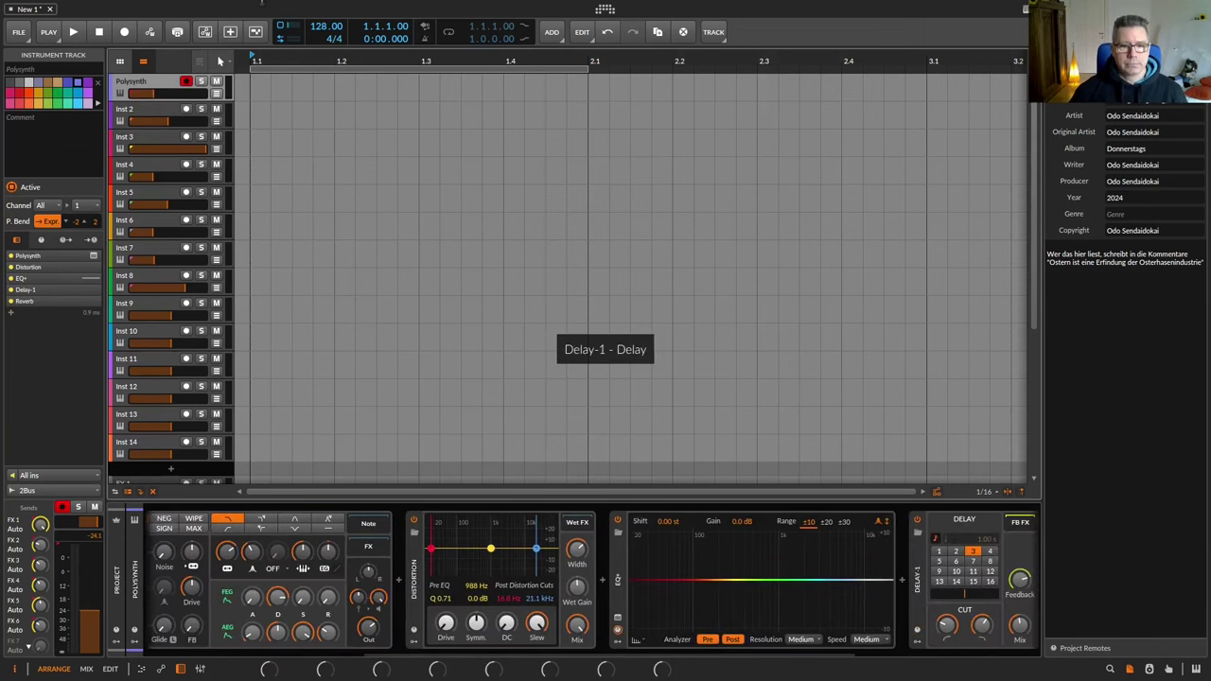
{"action": "key", "text": "Left"}
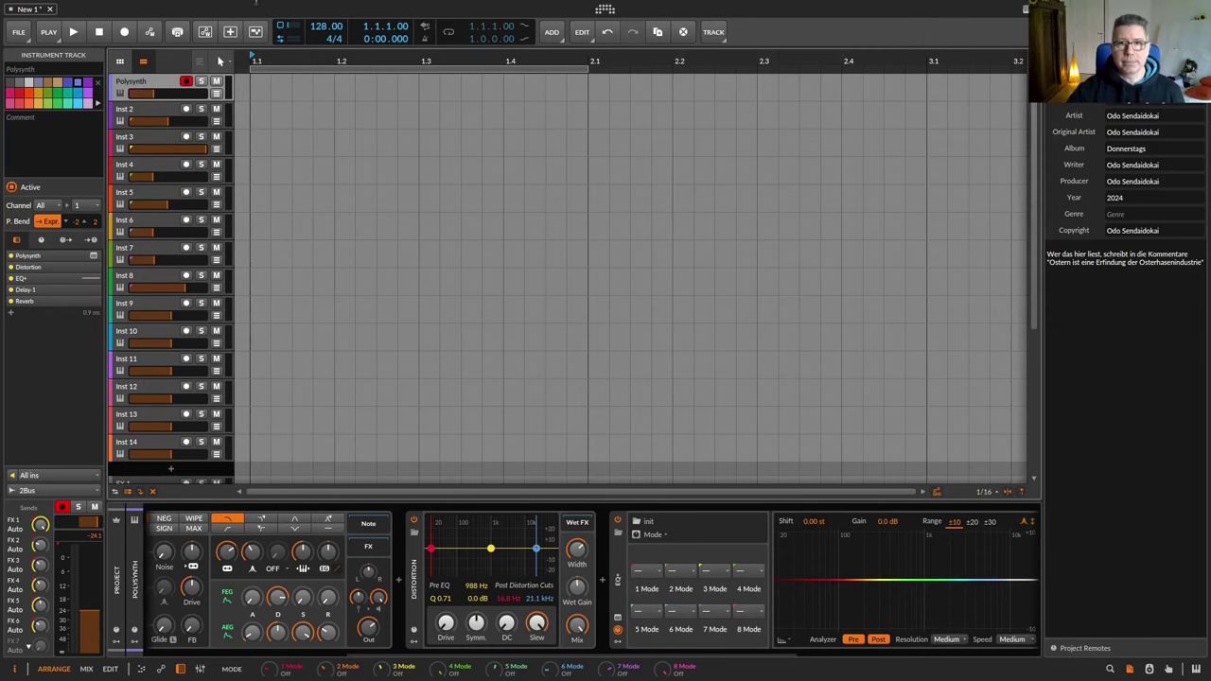
- Review the Device function options for the selected slot in the controller settings and close the settings
{"action": "left_click", "coordinate": [605, 10]}
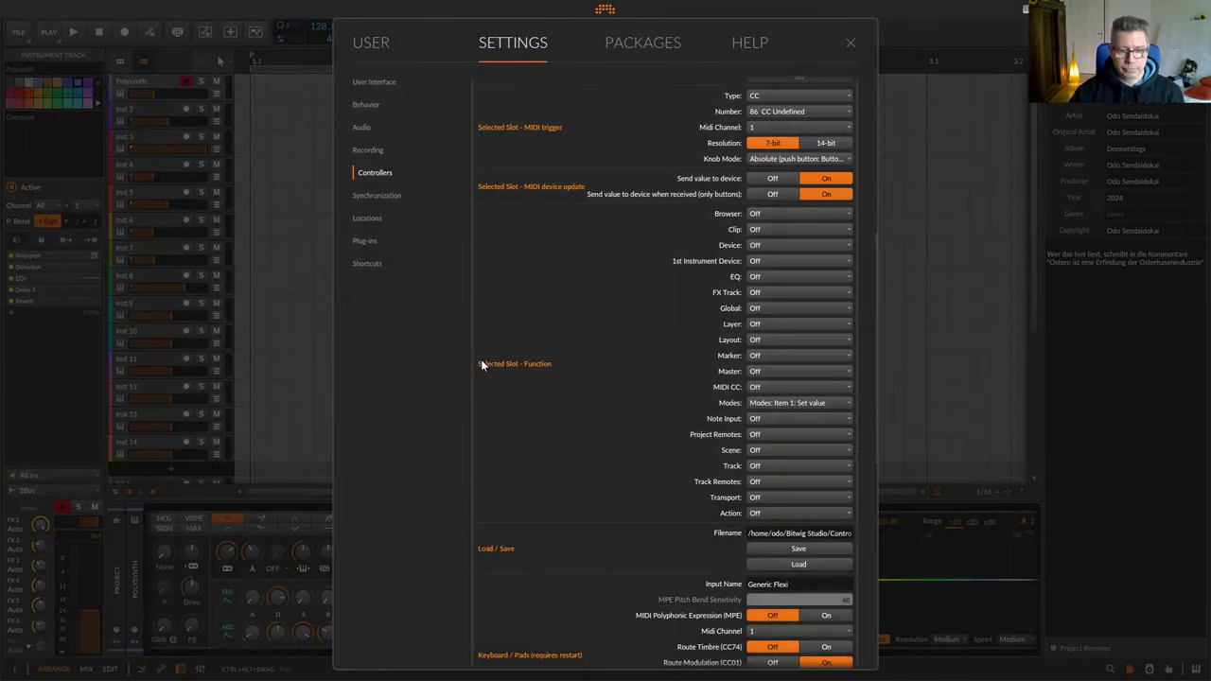
{"action": "left_click", "coordinate": [776, 247]}
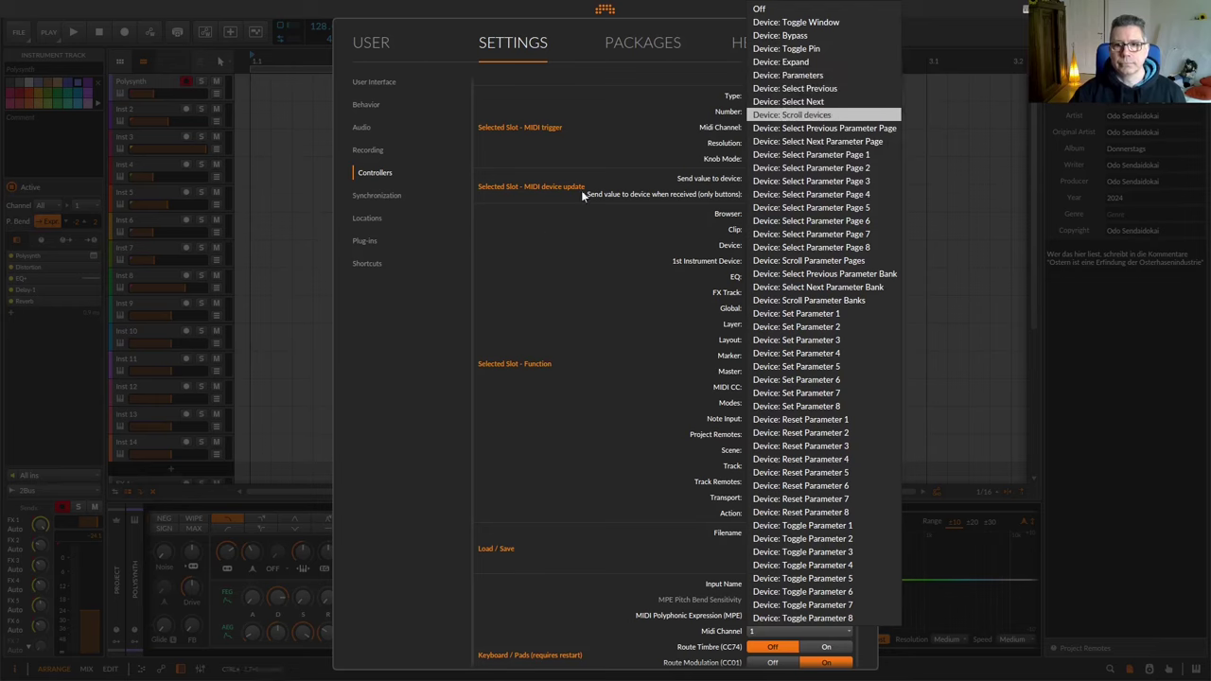
{"action": "left_click", "coordinate": [534, 225]}
{"action": "left_click", "coordinate": [850, 42]}
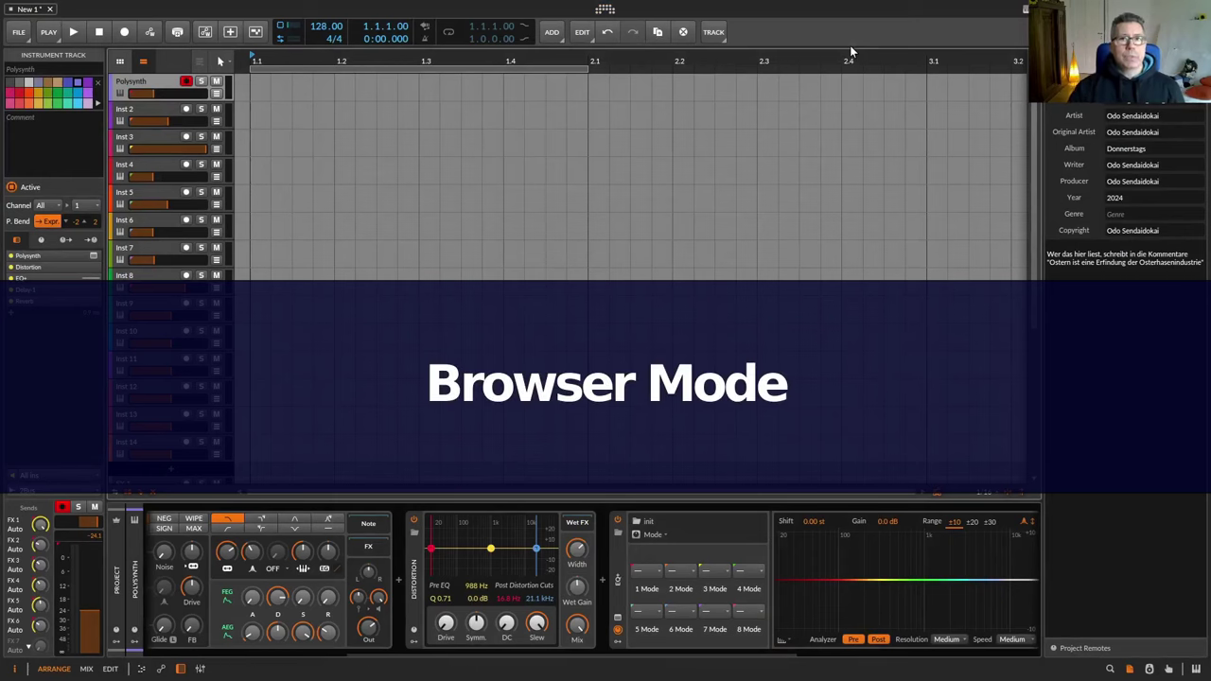
- Browse the Audio FX presets in the Reverb category up to Reverb On The Sides and cancel the browser
{"action": "left_click", "coordinate": [11, 315]}
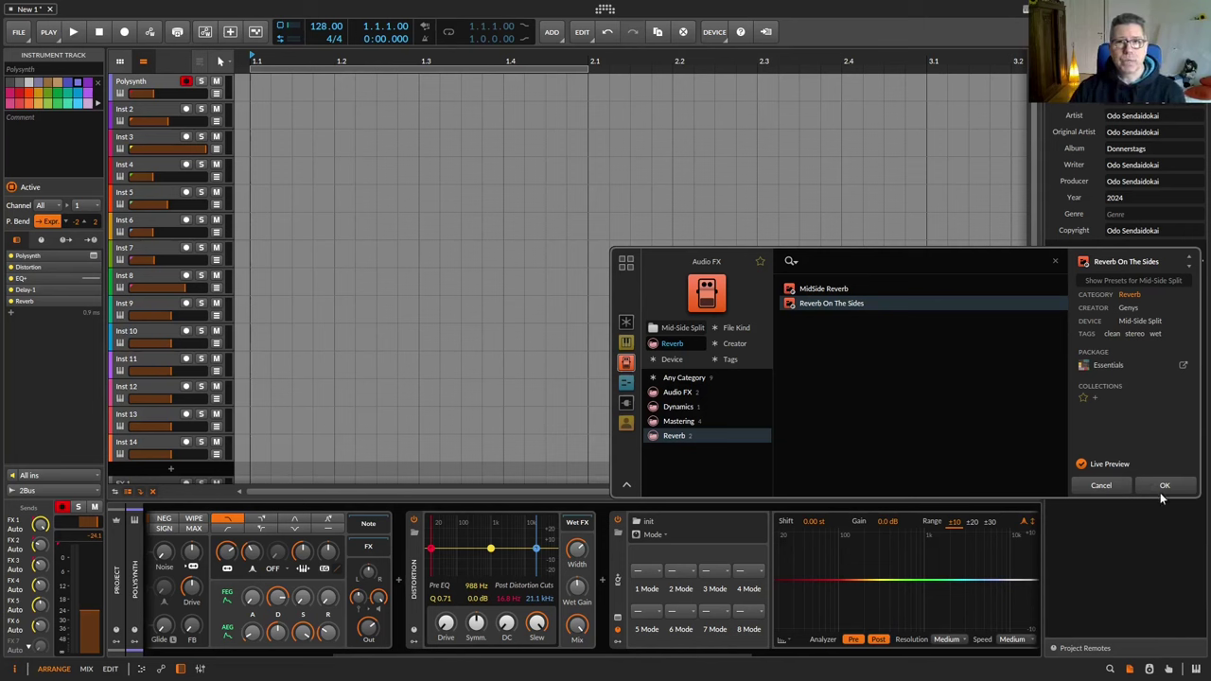
{"action": "left_click", "coordinate": [1102, 487]}
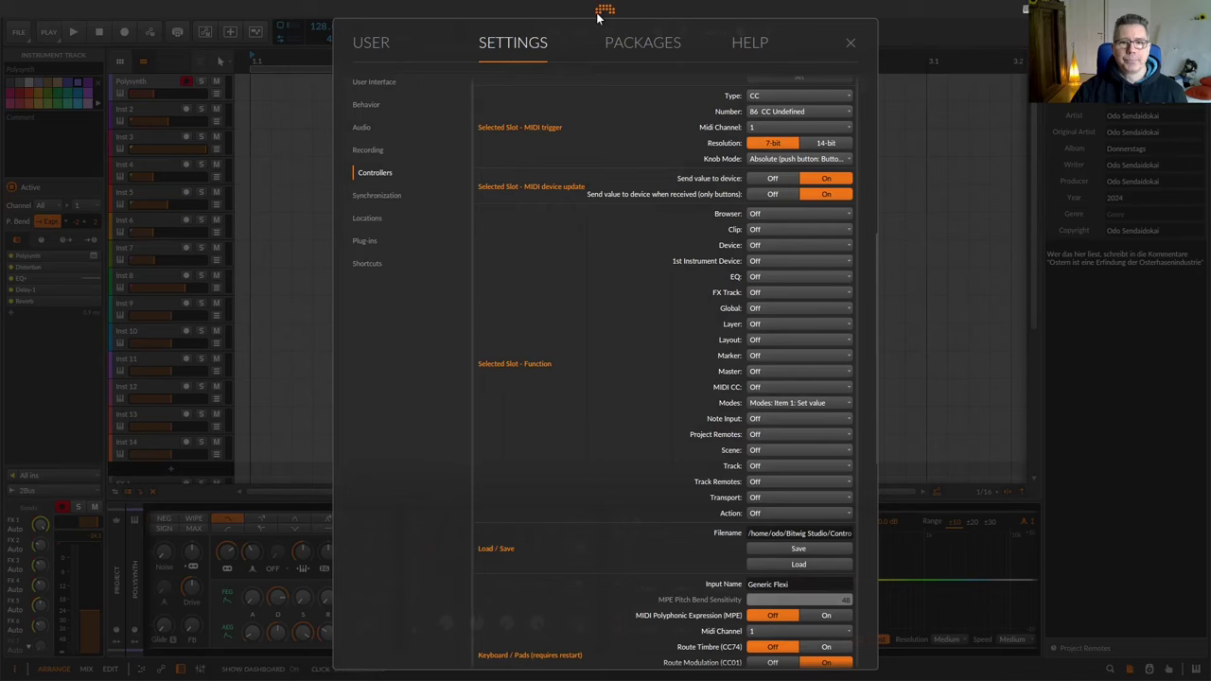
- Review the slot's Modes function options and consult the DrivenByMoss manual in Okular
{"action": "left_click", "coordinate": [800, 395]}
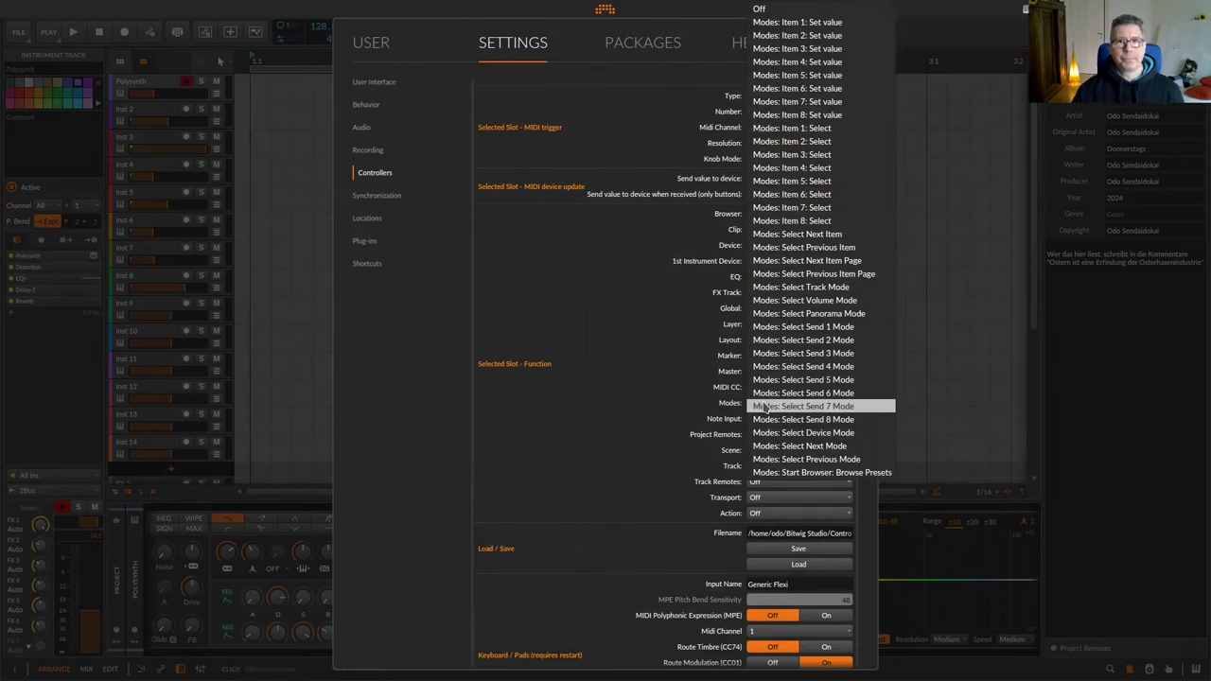
{"action": "left_click", "coordinate": [799, 397]}
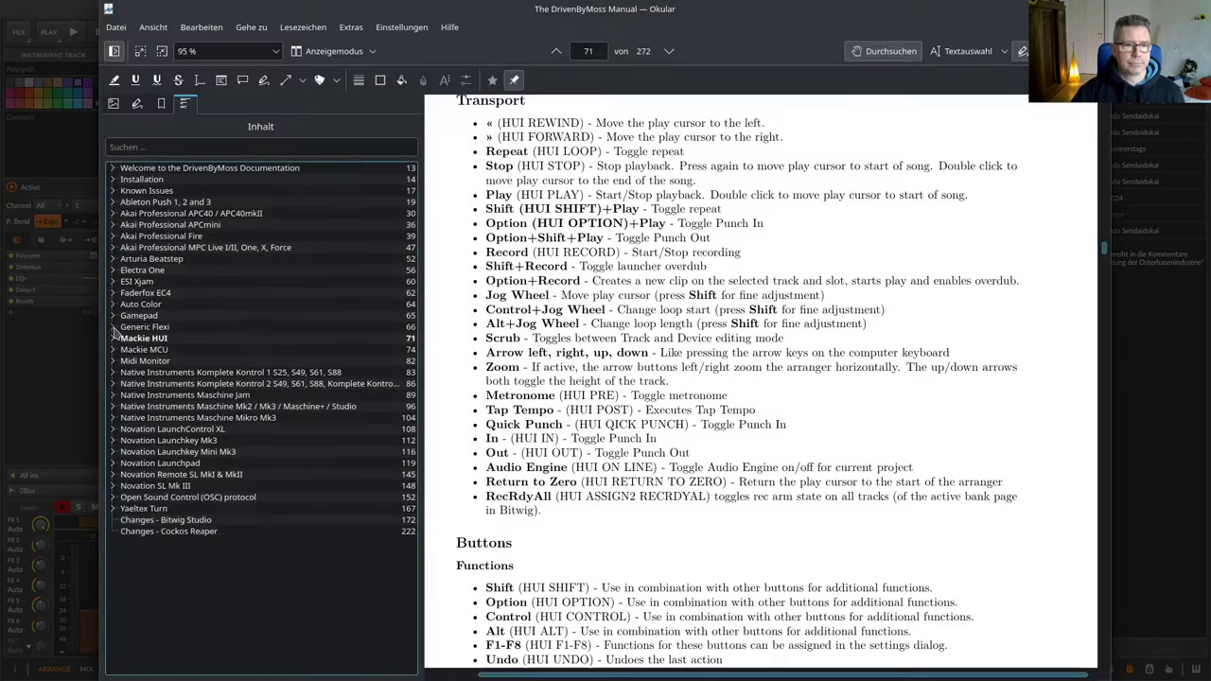
{"action": "left_click", "coordinate": [168, 396]}
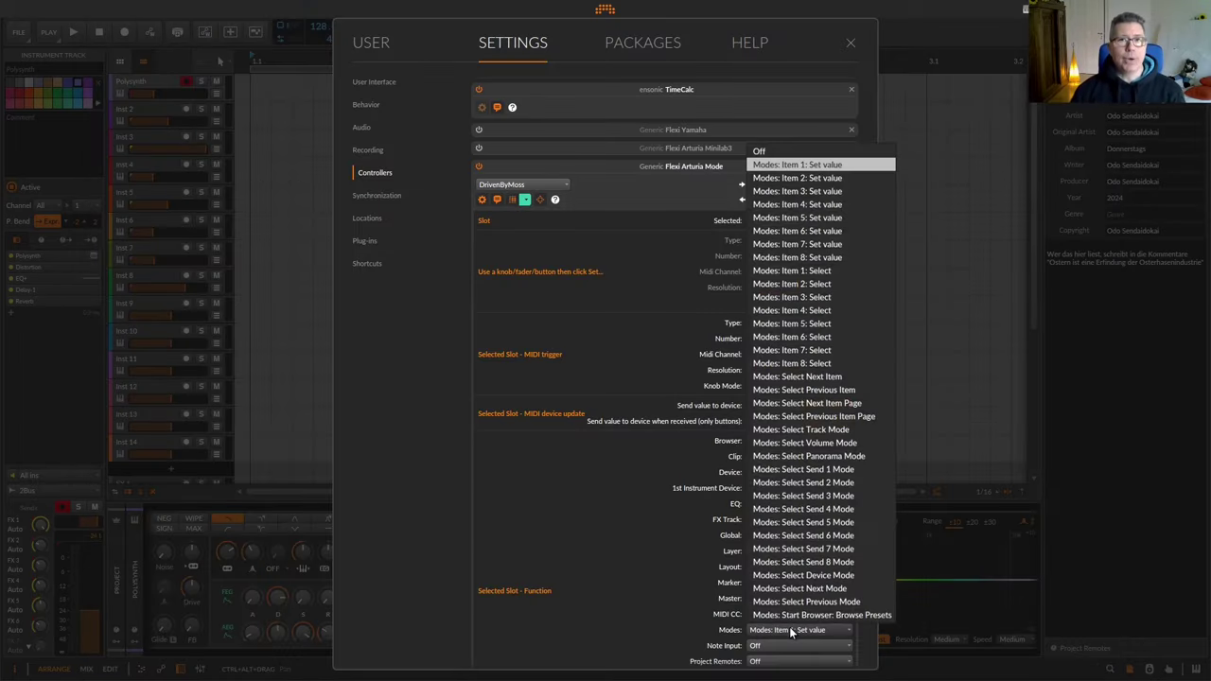
{"action": "left_click", "coordinate": [585, 448]}
- Set the controller's Selected Mode option to Volume after trying Track
{"action": "scroll", "coordinate": [585, 451], "scroll_direction": "down", "scroll_amount": 5}
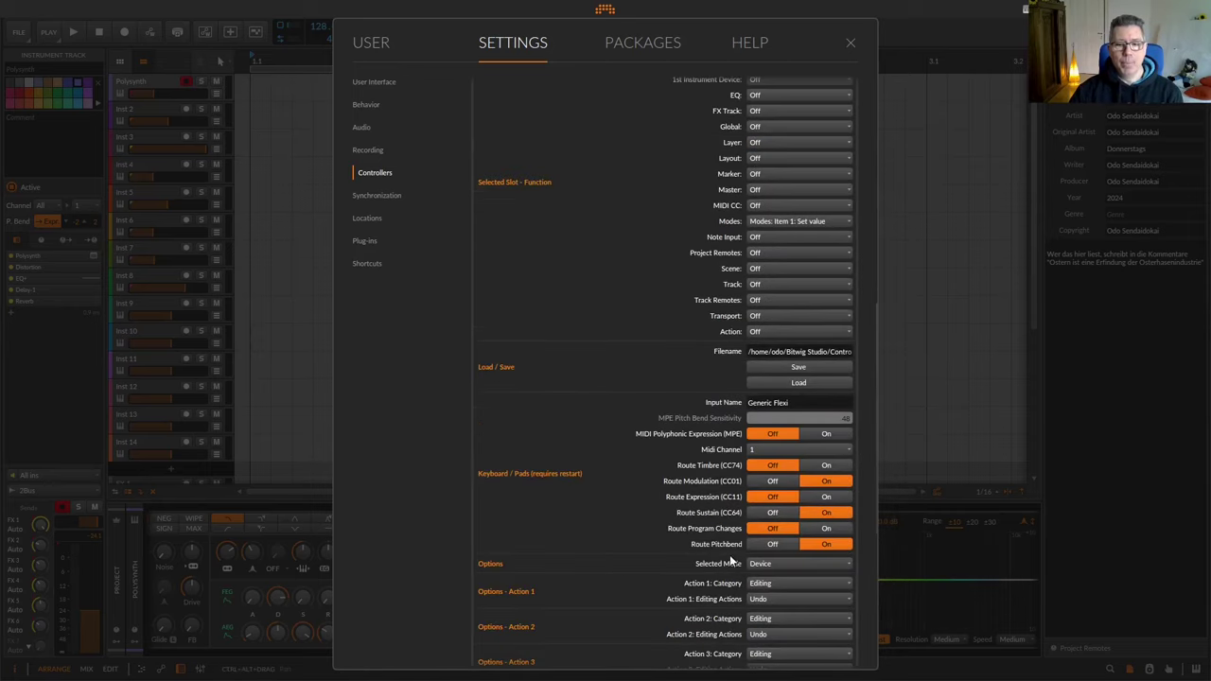
{"action": "left_click", "coordinate": [629, 565]}
{"action": "left_click", "coordinate": [796, 564]}
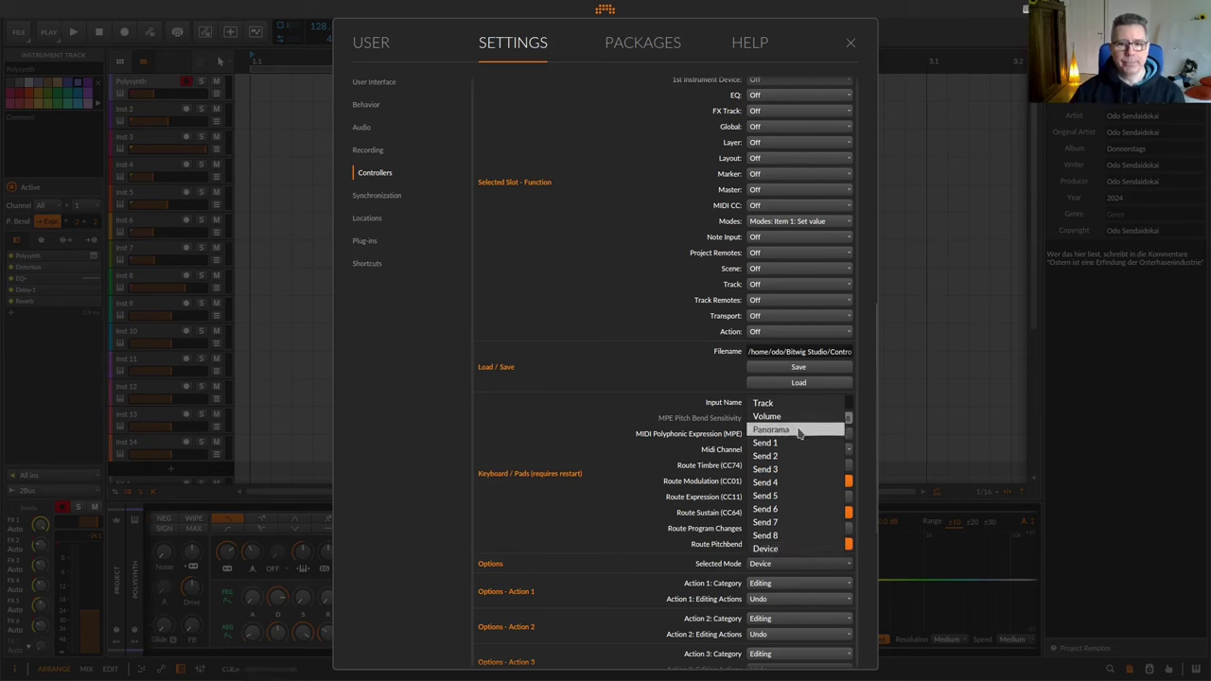
{"action": "left_click", "coordinate": [793, 430]}
{"action": "left_click", "coordinate": [791, 563]}
{"action": "left_click", "coordinate": [794, 410]}
{"action": "left_click", "coordinate": [780, 563]}
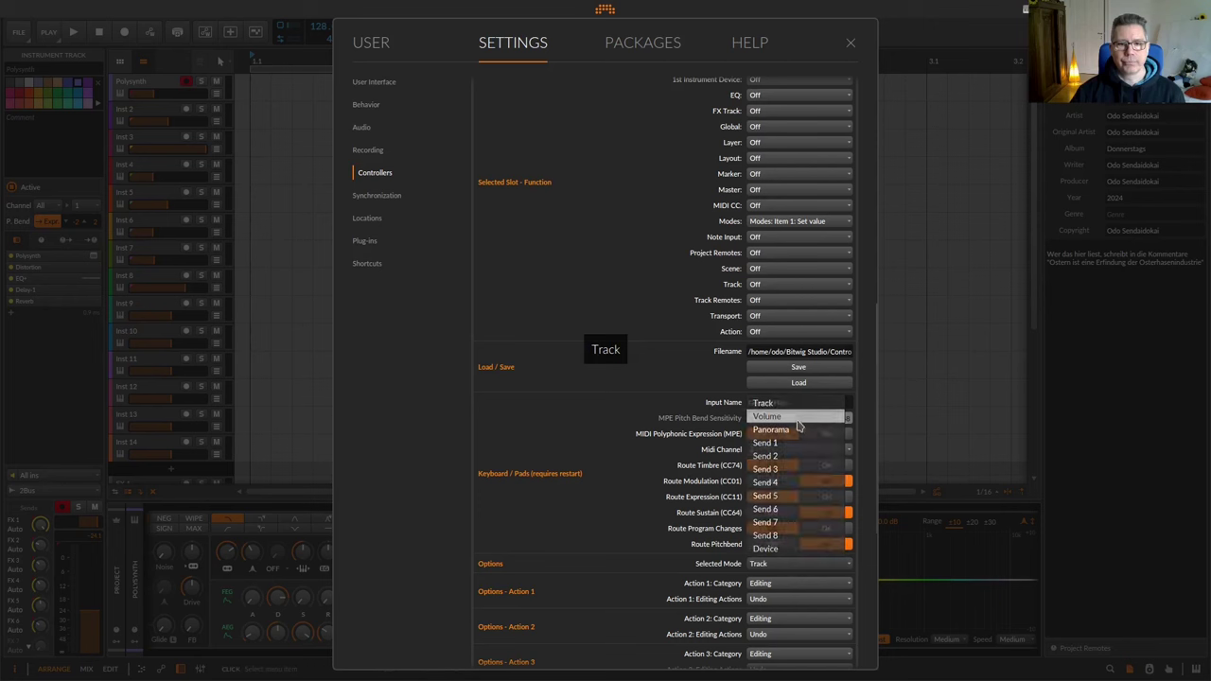
{"action": "left_click", "coordinate": [788, 418]}
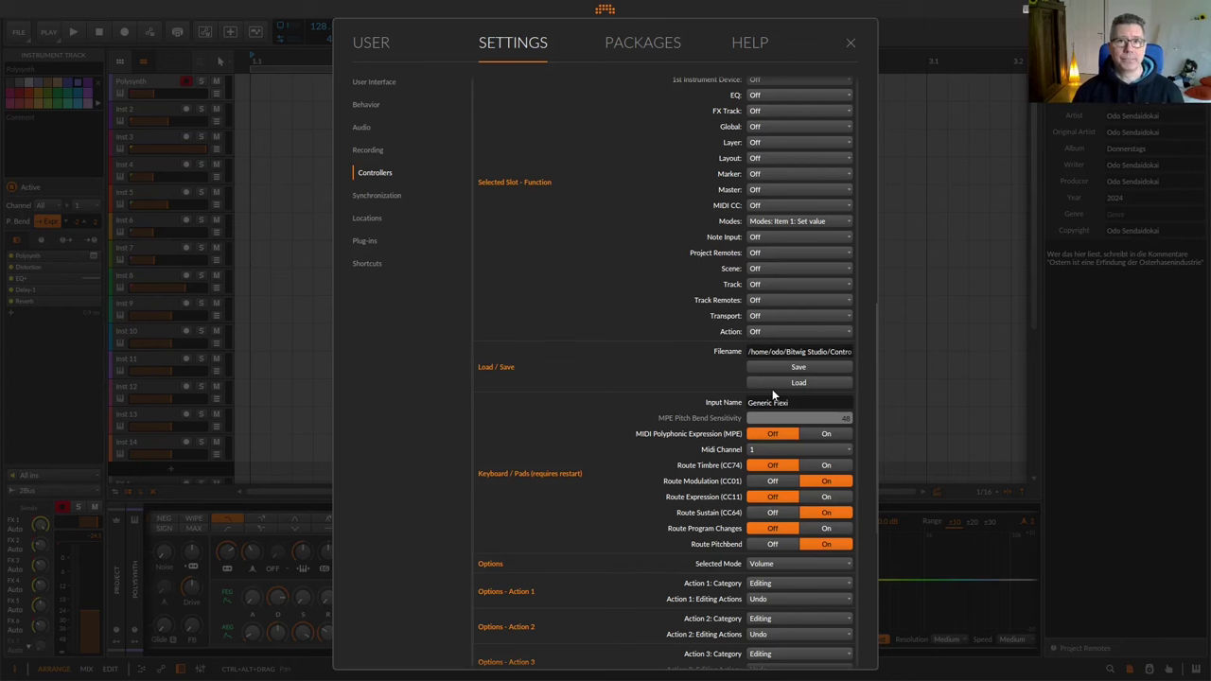
- Load the controller configuration from the specified file
{"action": "left_click", "coordinate": [772, 387]}
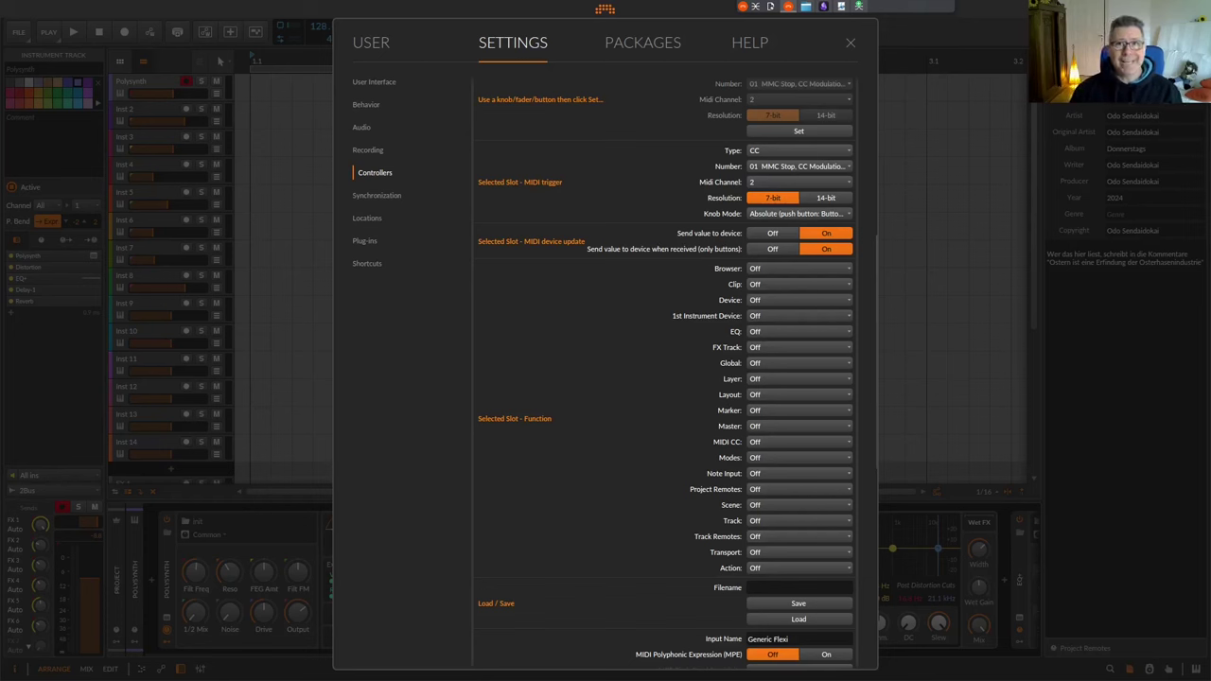